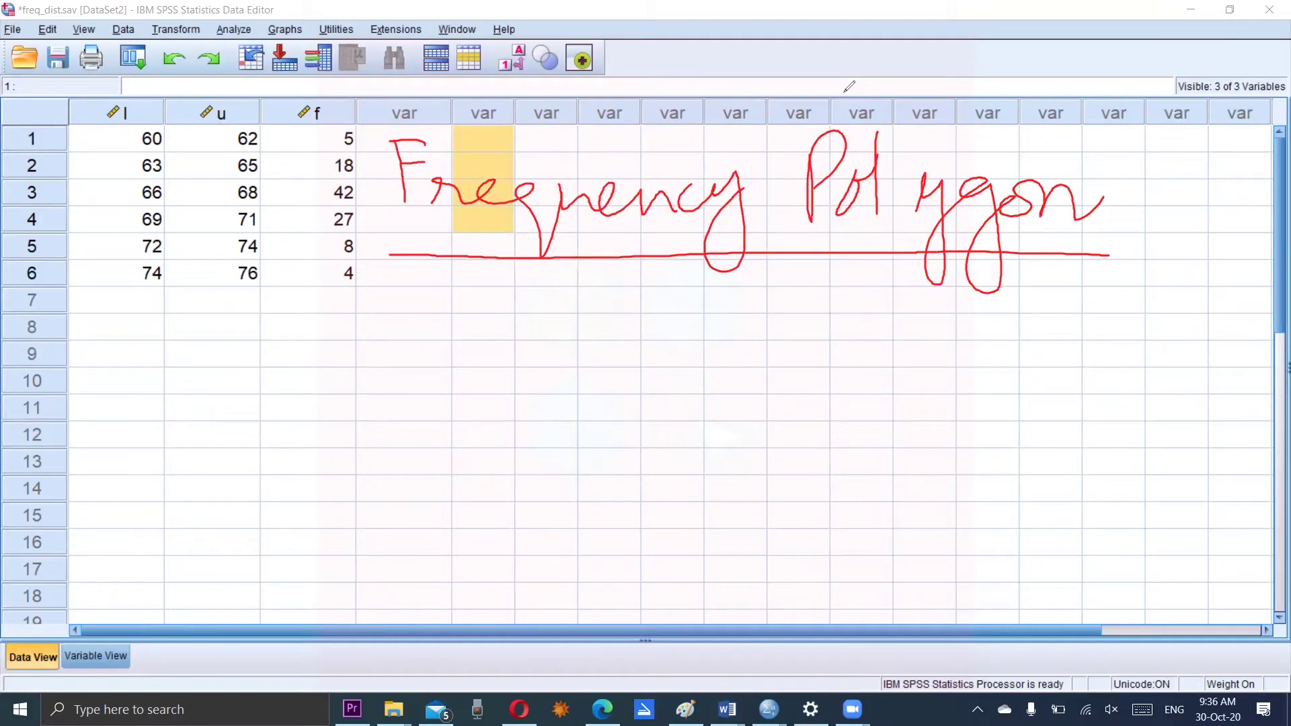
Look over the lower limit l and upper limit u columns in the Data Editor.
click(495, 139)
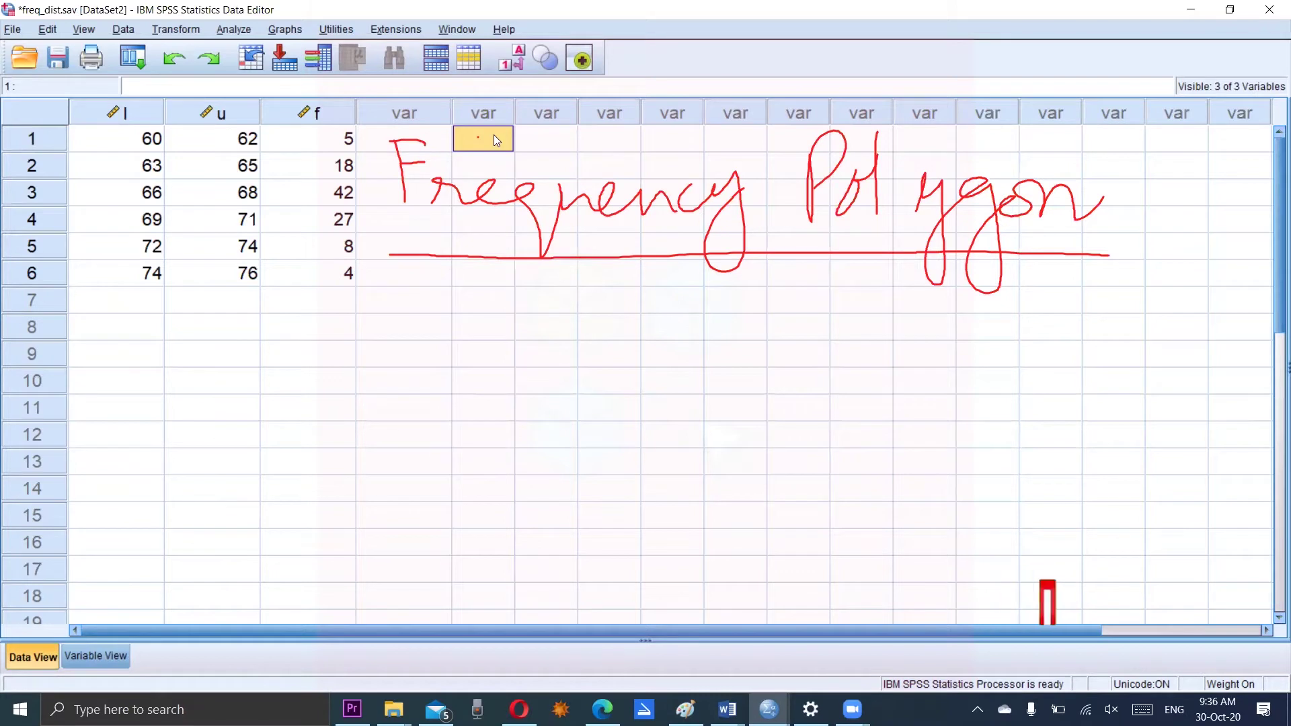
click(128, 107)
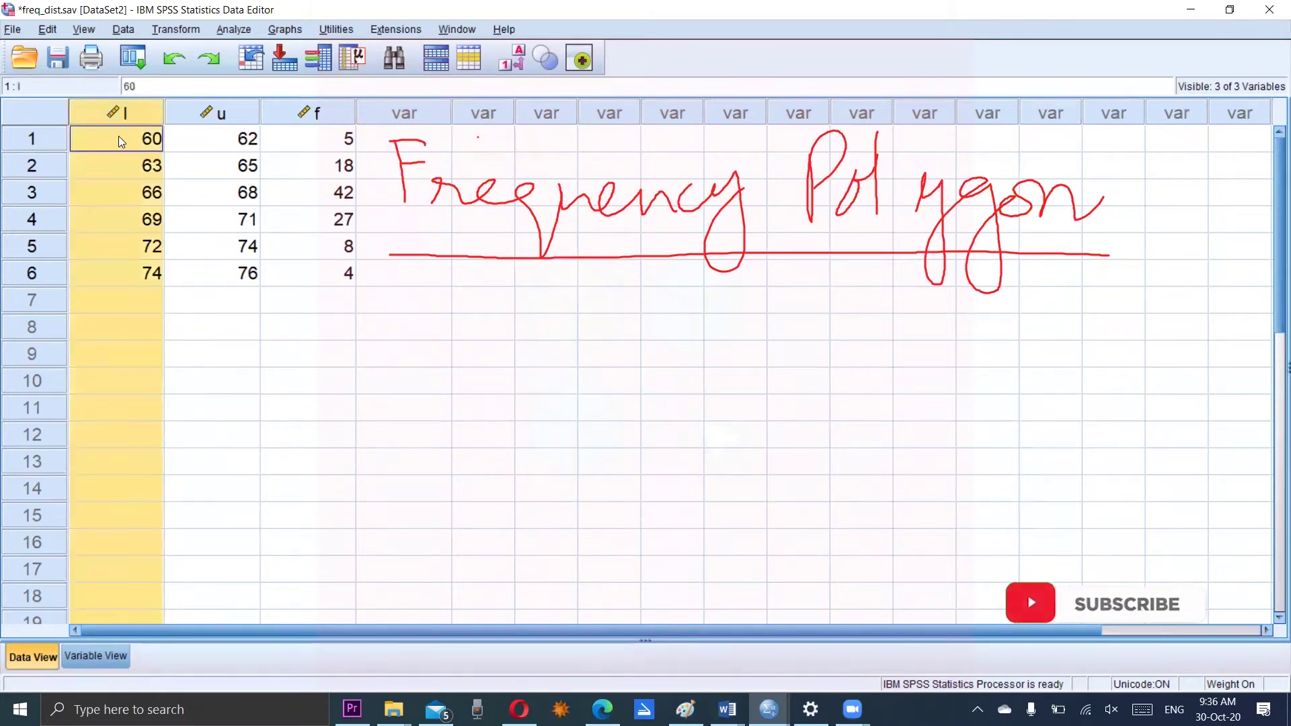
click(239, 113)
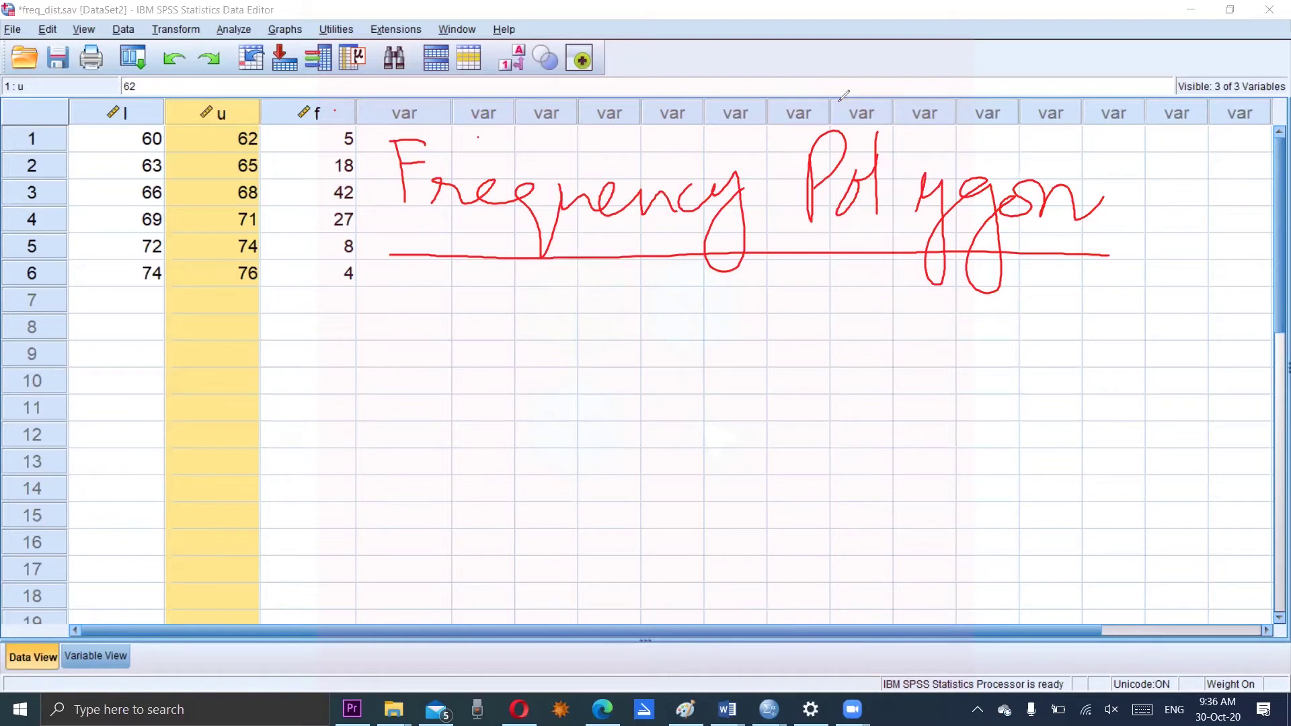
drag(184, 141, 221, 142)
mouse_move(363, 125)
mouse_down()
mouse_move(338, 124)
mouse_move(356, 151)
mouse_move(347, 123)
mouse_up()
key(e)
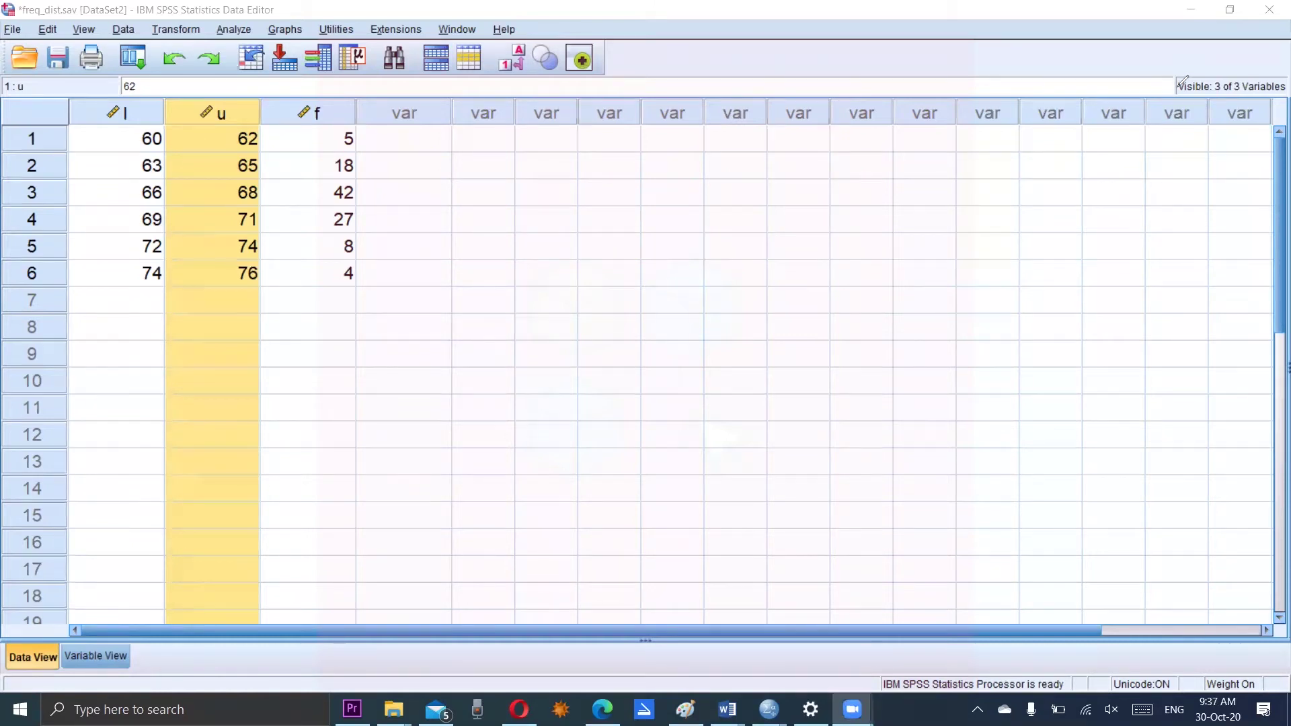
click(421, 142)
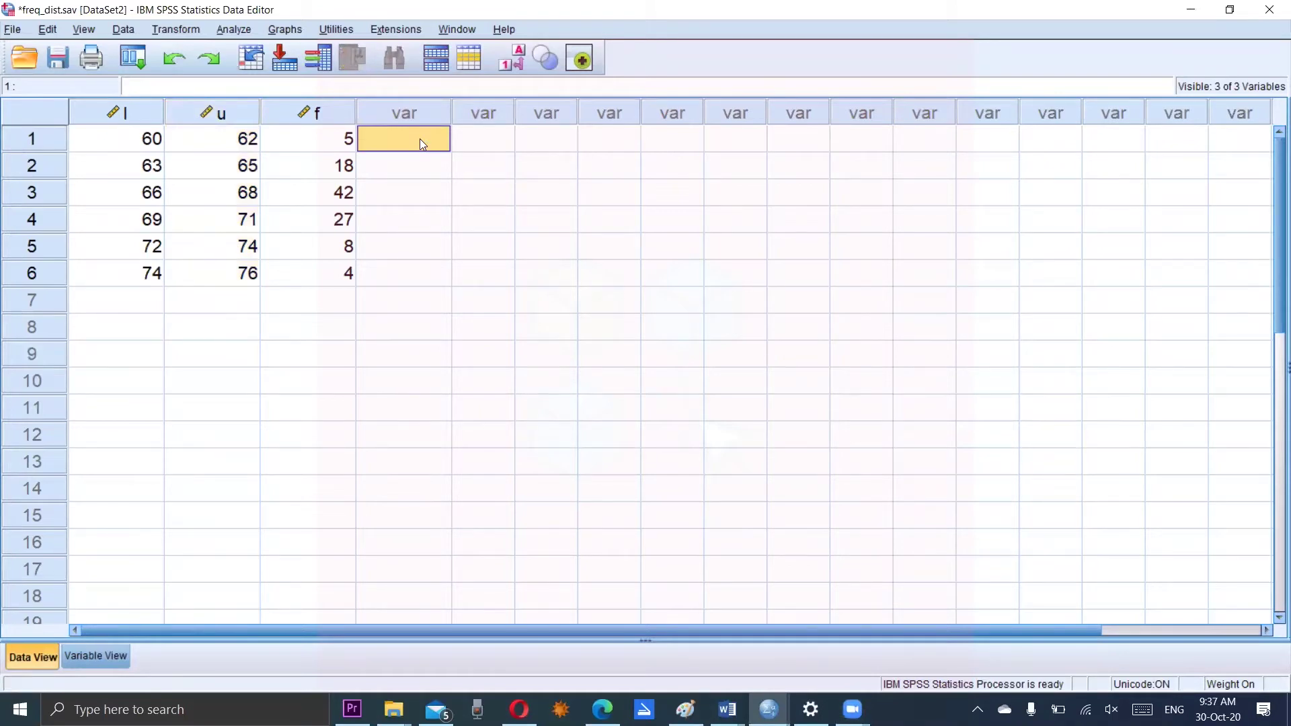
drag(483, 139, 483, 193)
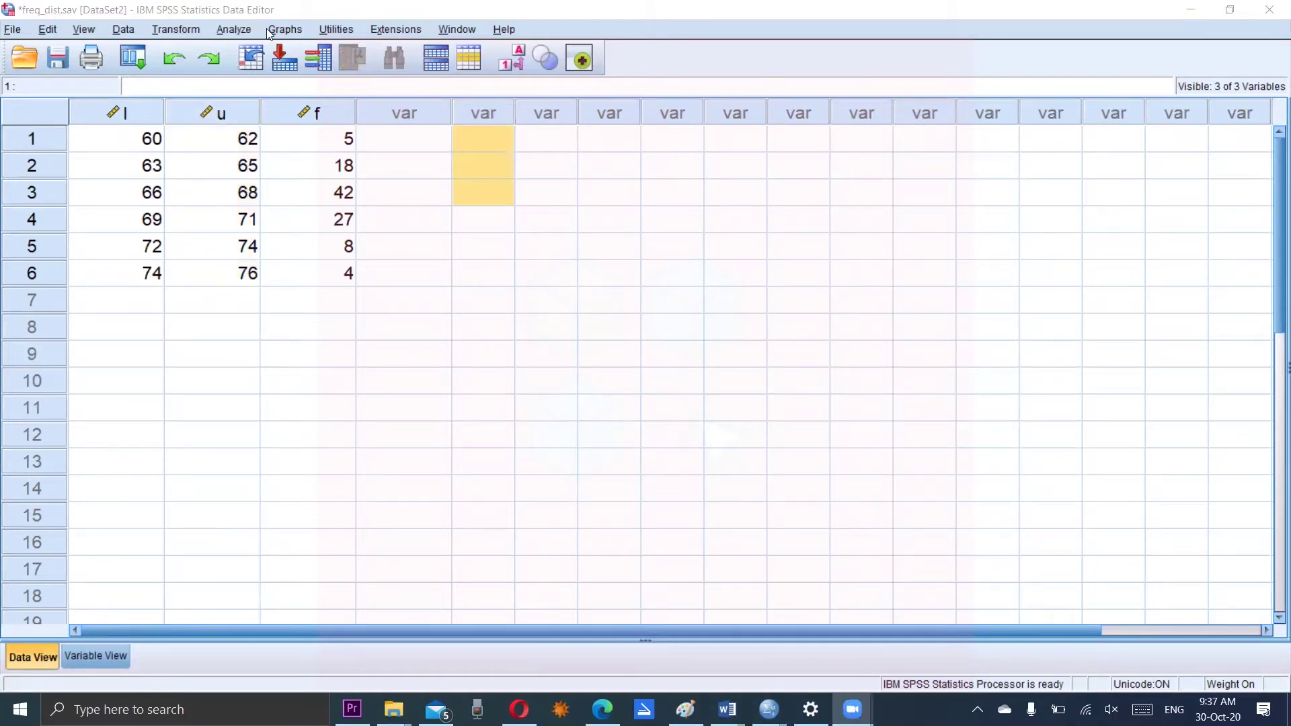
Start a Compute Variable target named X with the label 'Mid point'.
click(179, 30)
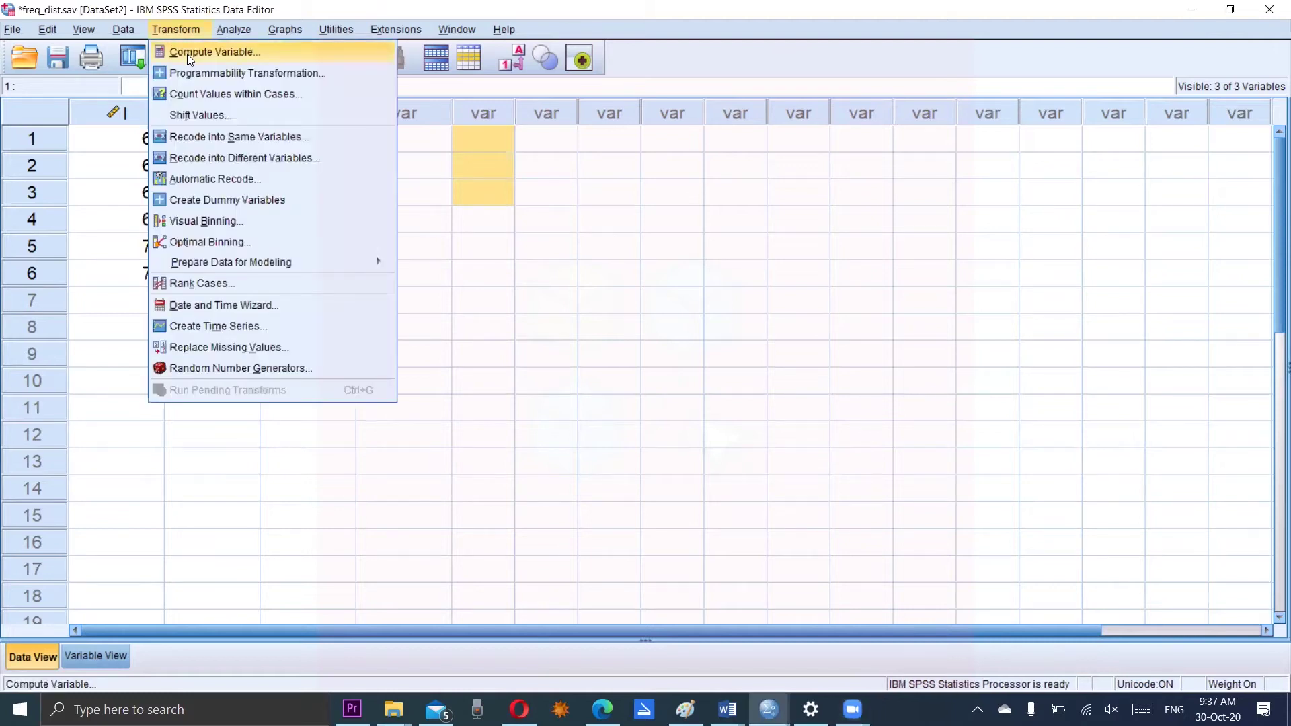
click(187, 53)
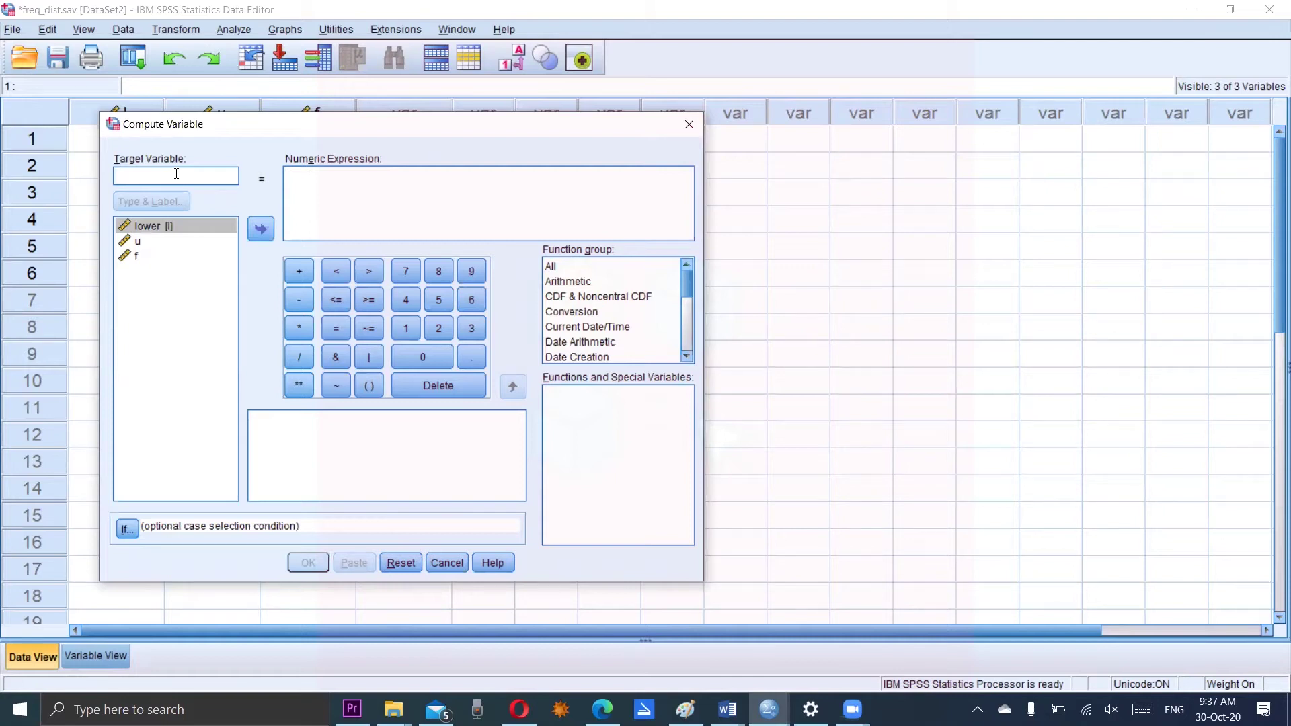
text(X)
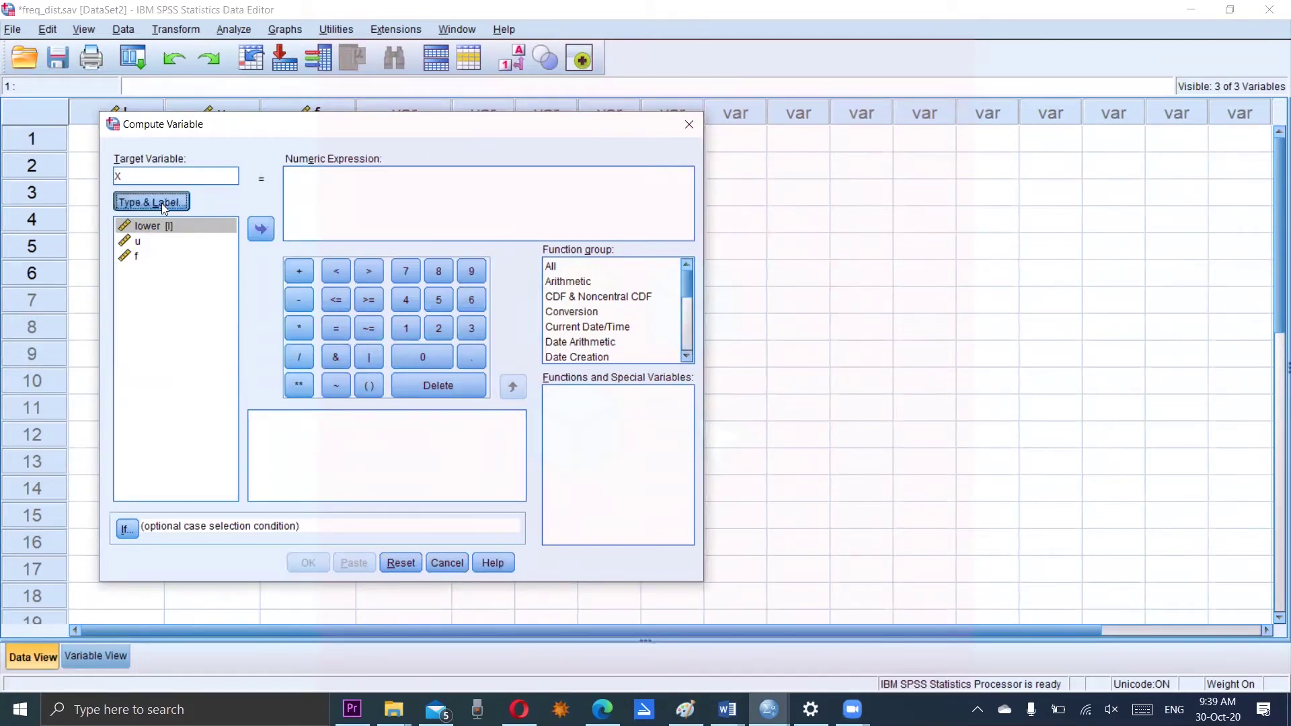
click(161, 203)
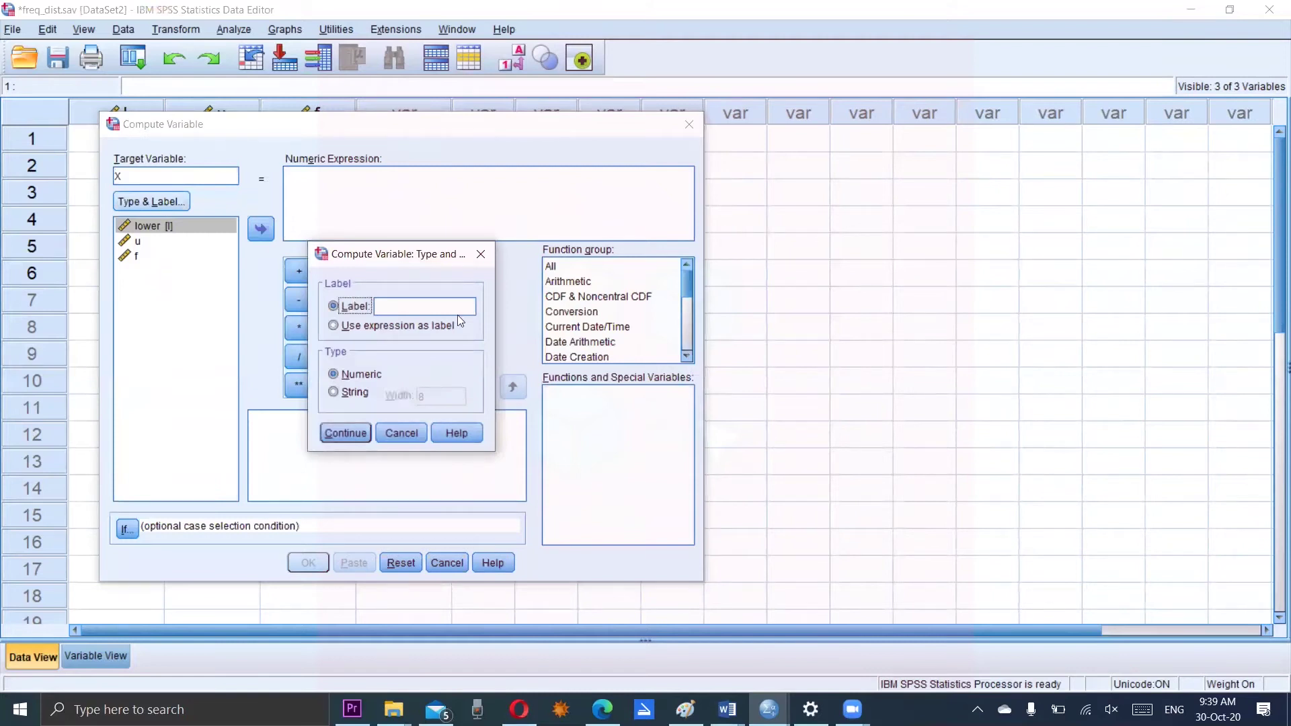
click(433, 306)
text(Mid point)
click(346, 433)
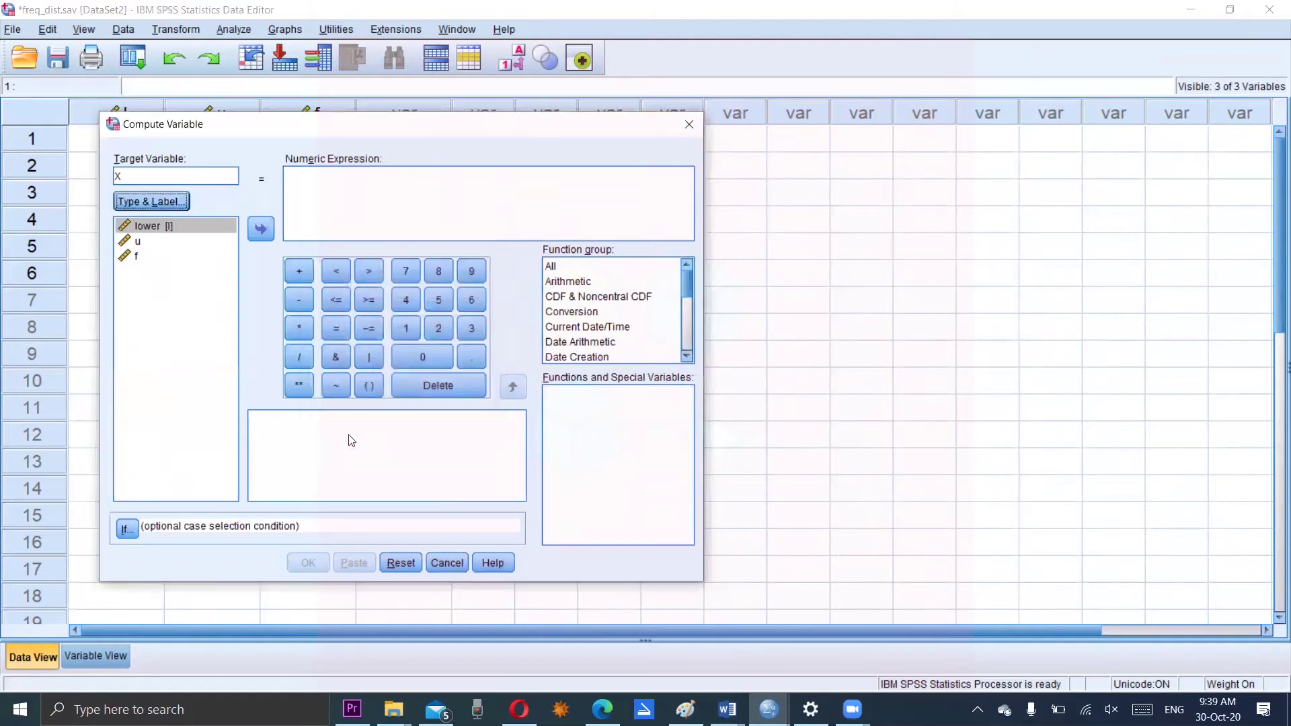
Enter the expression (l + u)/2 for X and compute it.
click(303, 172)
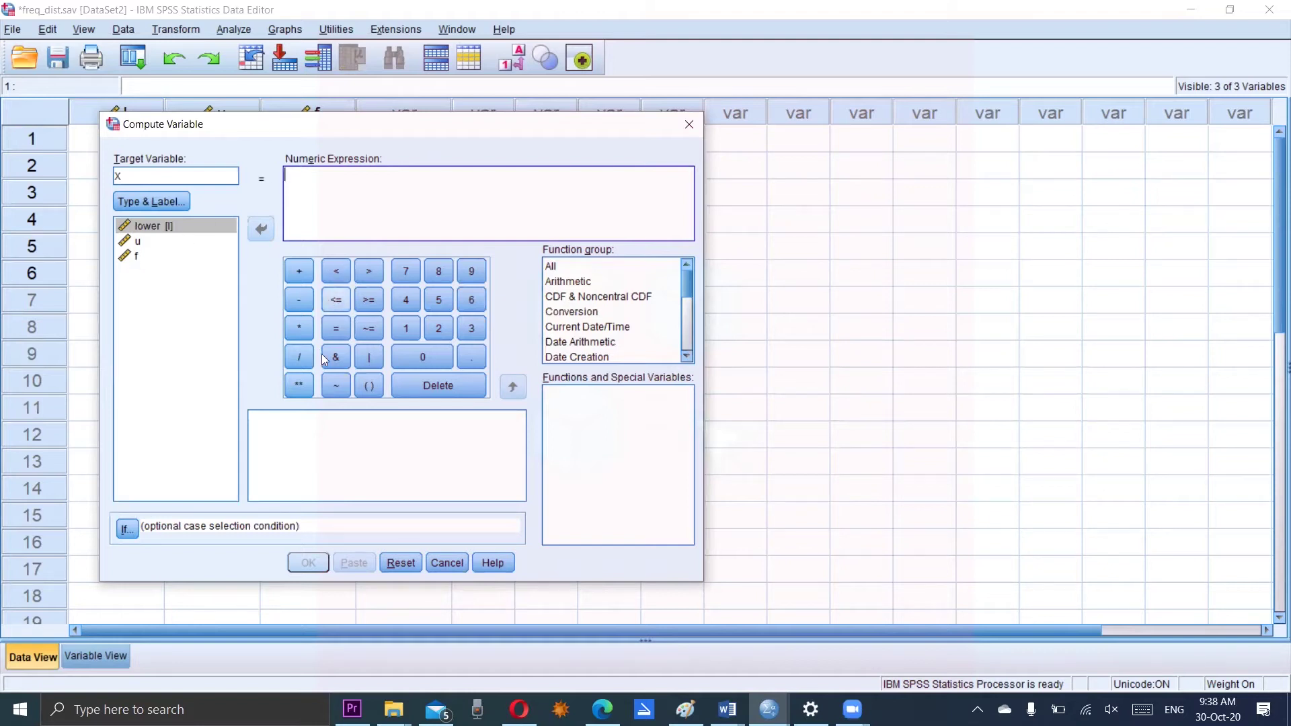
click(369, 386)
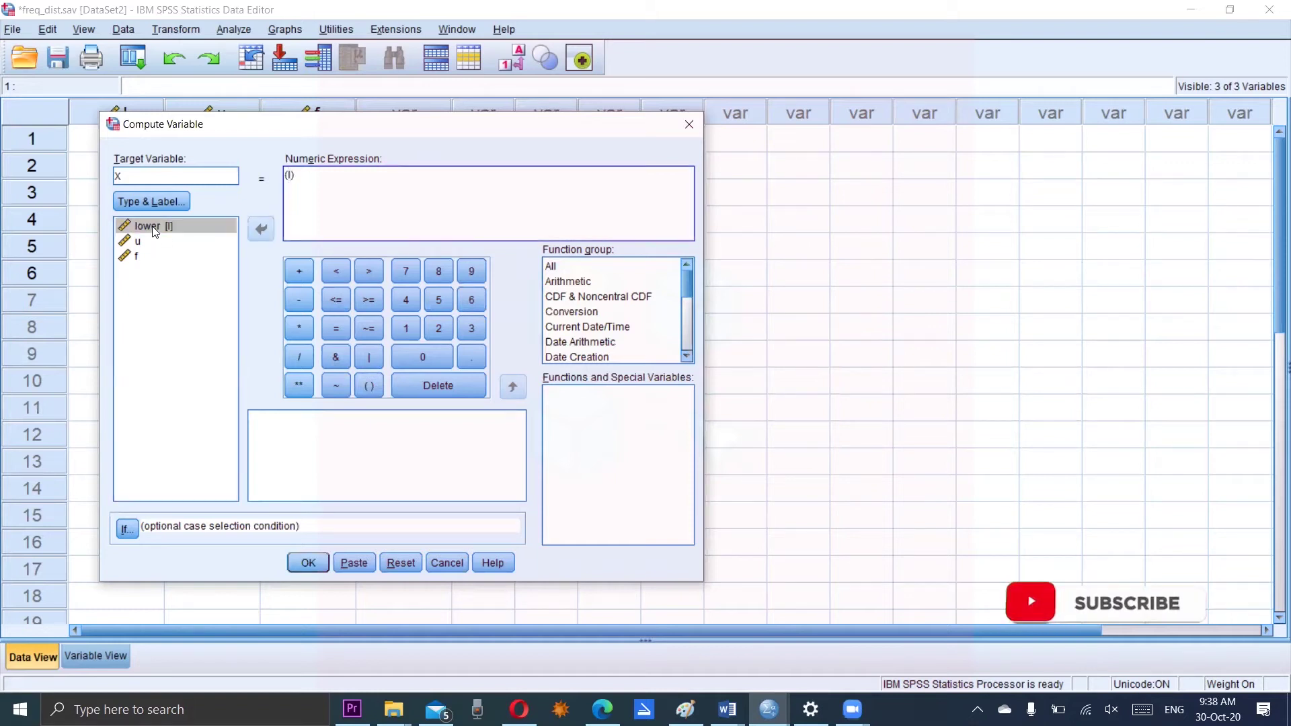
click(299, 271)
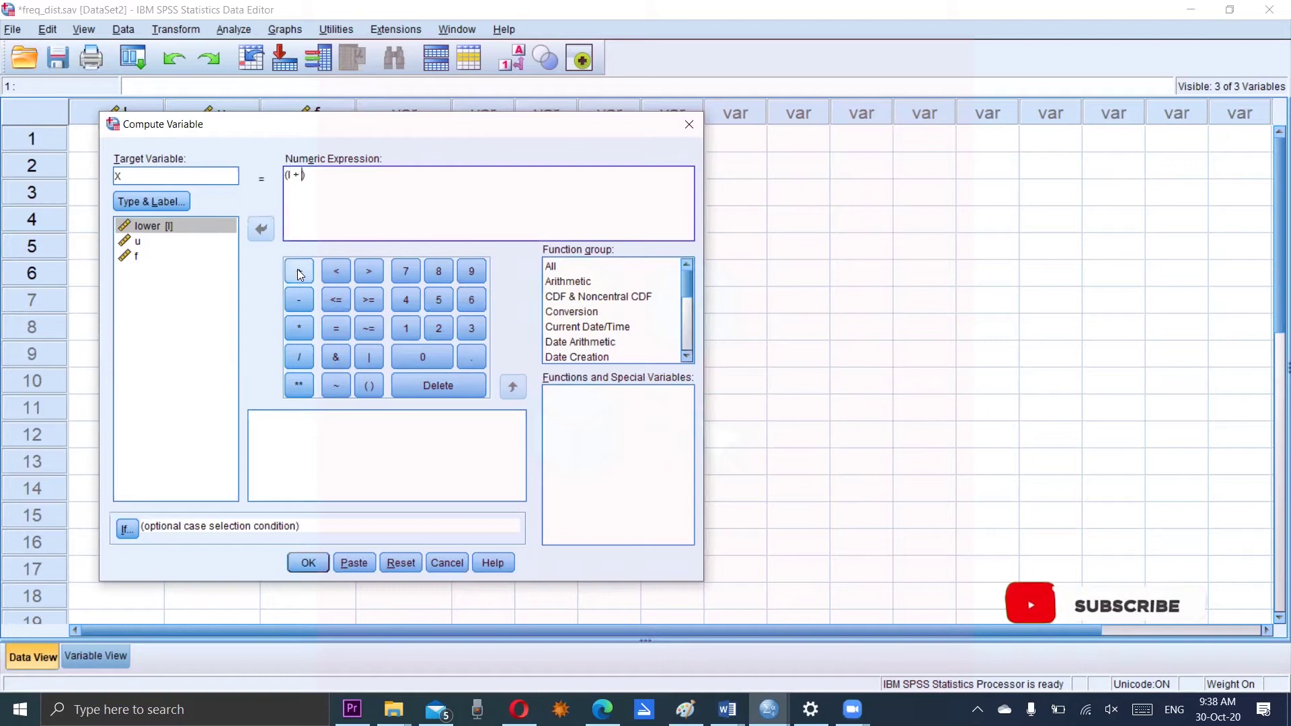
double_click(136, 242)
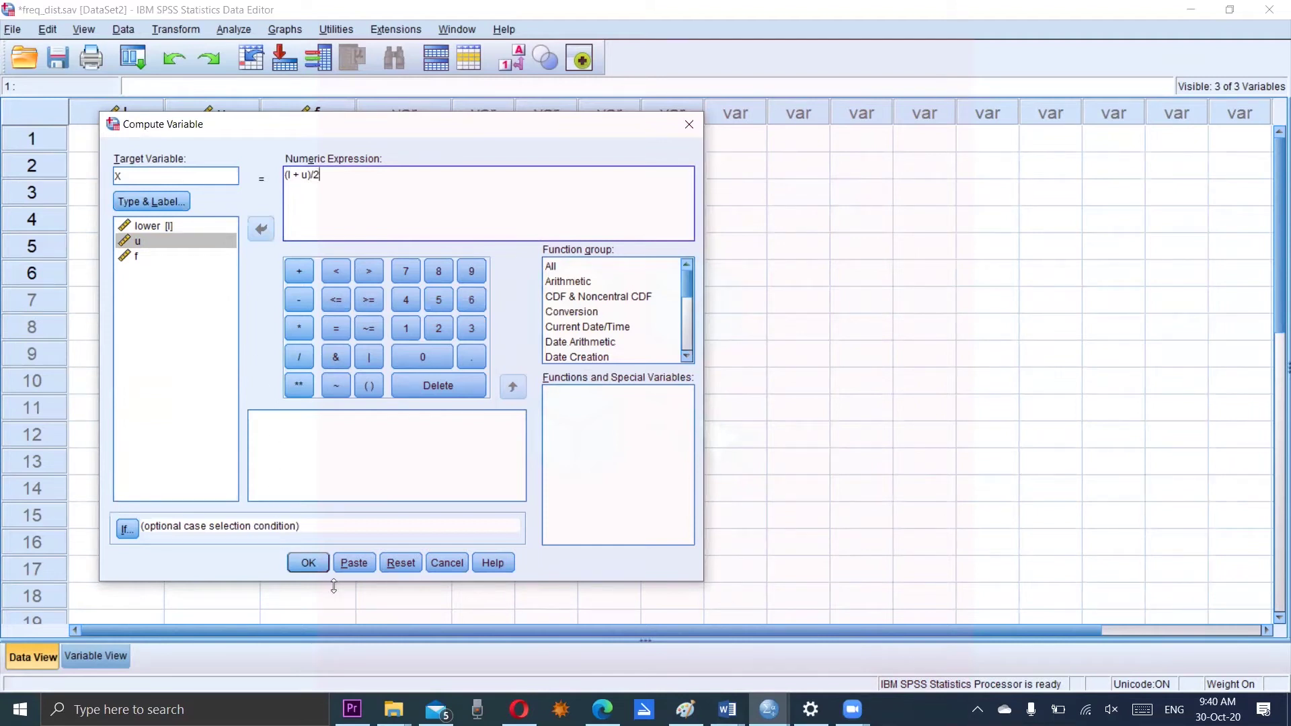
click(309, 562)
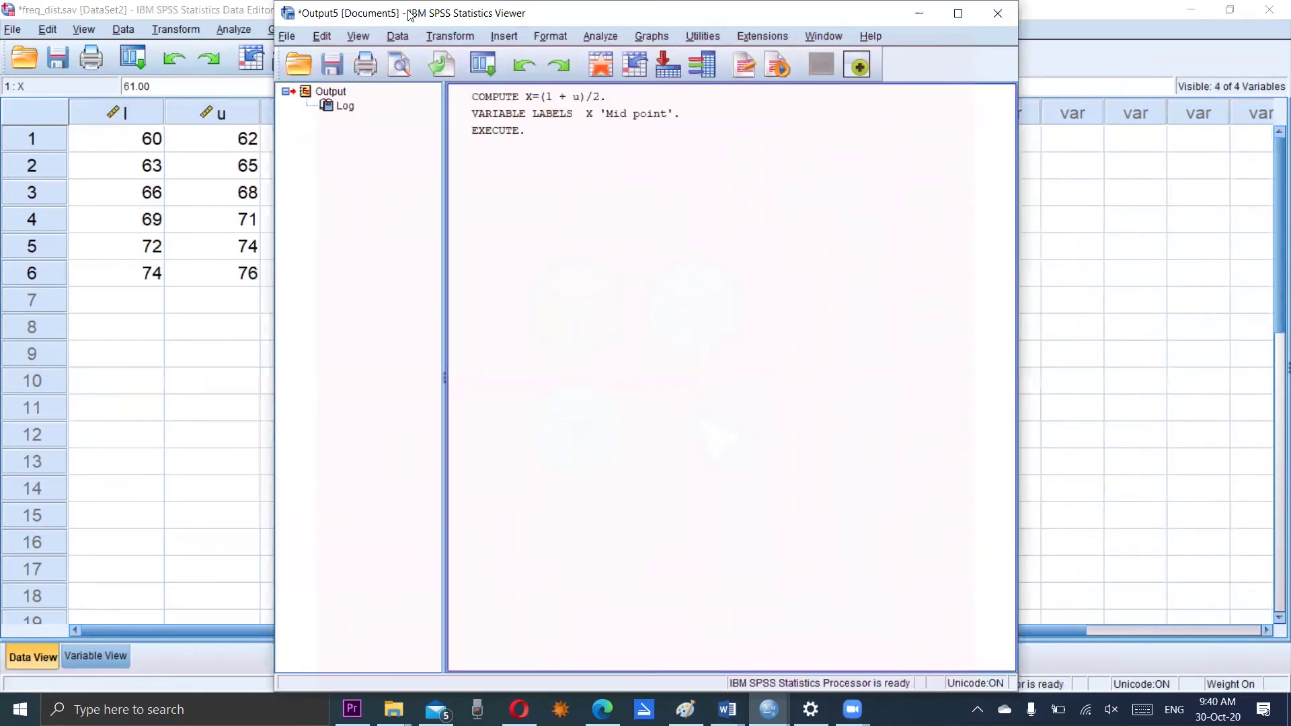
Set X to 0 decimals in Variable View so midpoints read 61 to 75.
drag(412, 14, 638, 28)
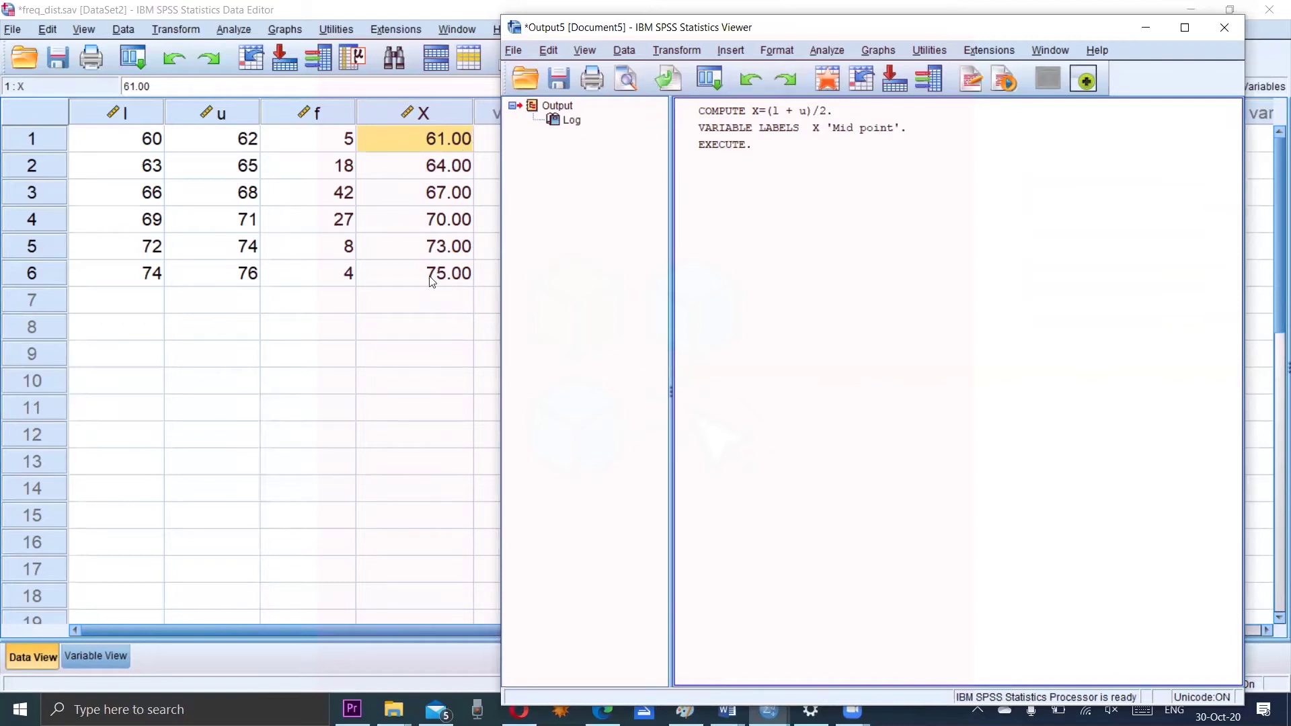
click(83, 655)
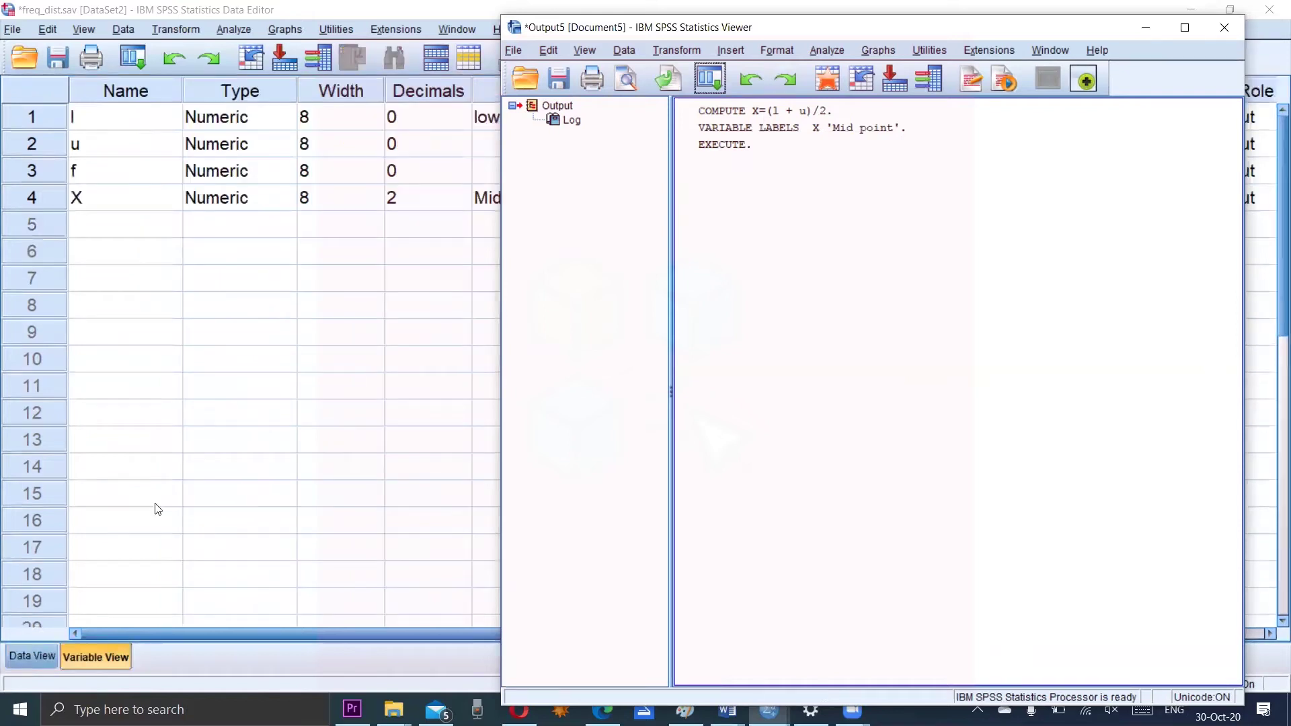
click(404, 197)
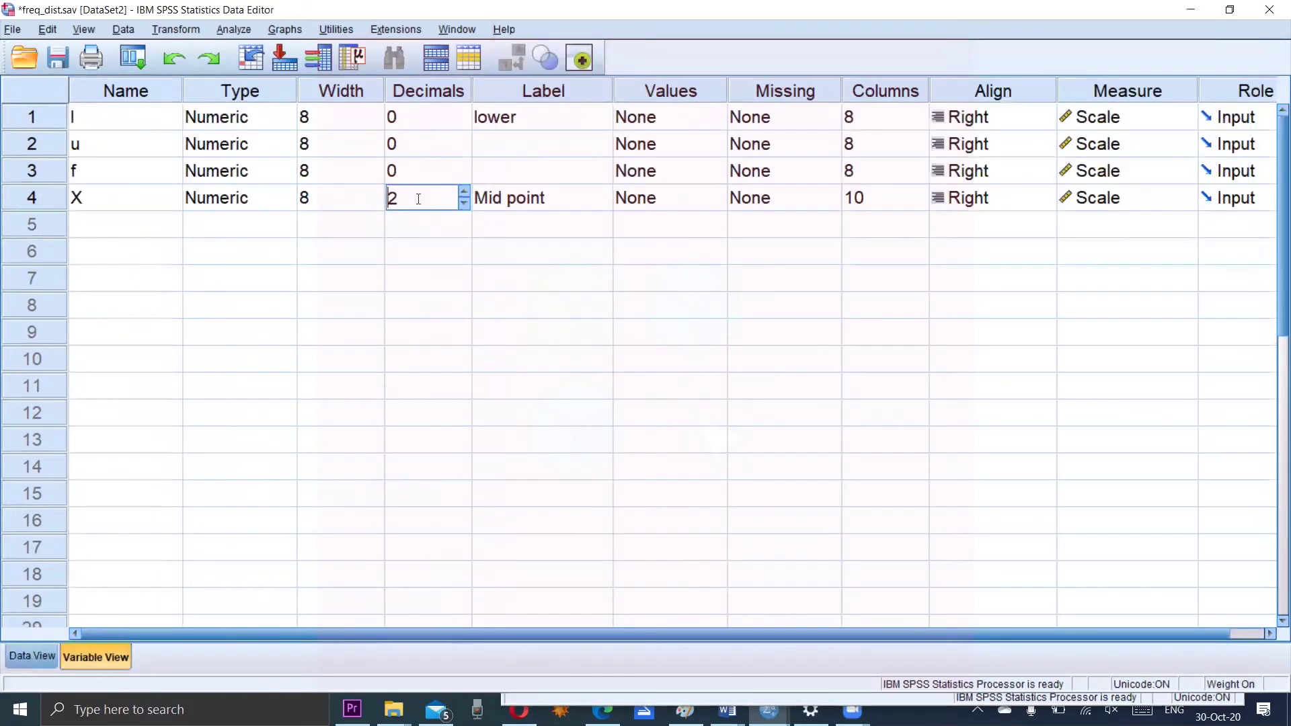
click(460, 203)
click(460, 203)
click(44, 654)
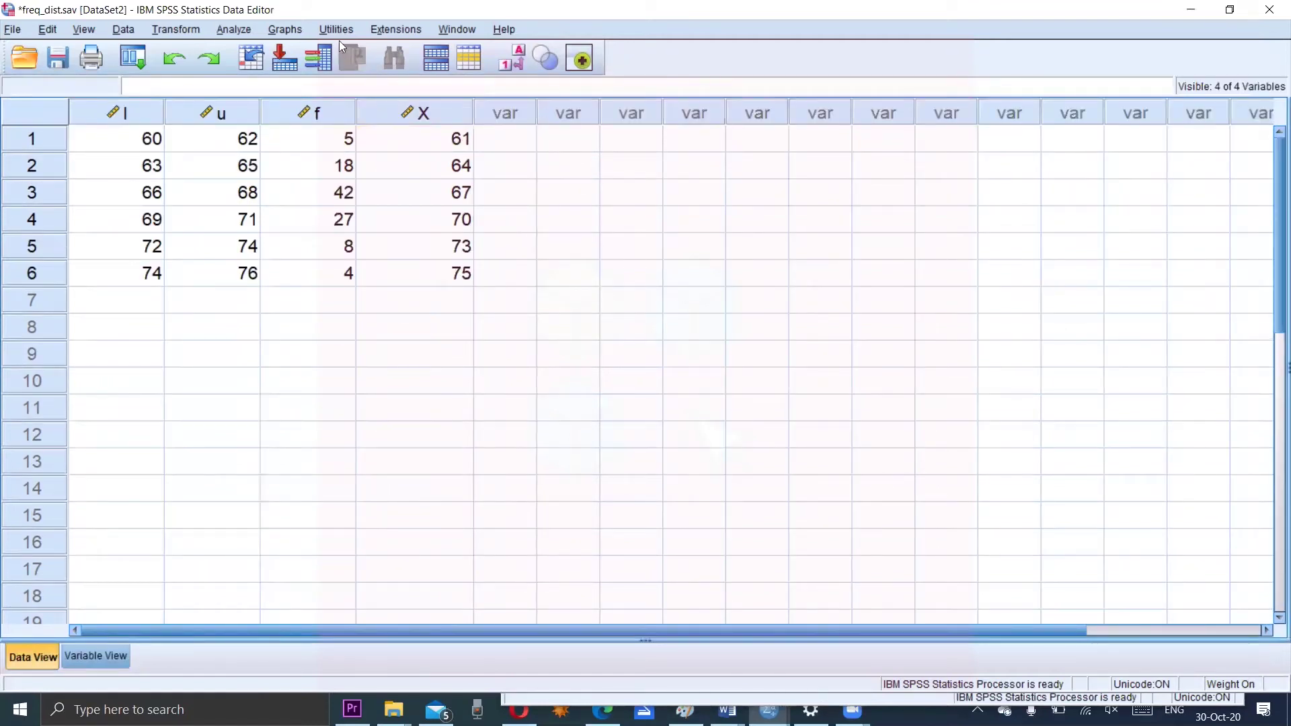
Build a Histogram-gallery Frequency Polygon with Mid point [X] on the x-axis and f on the y-axis.
click(286, 30)
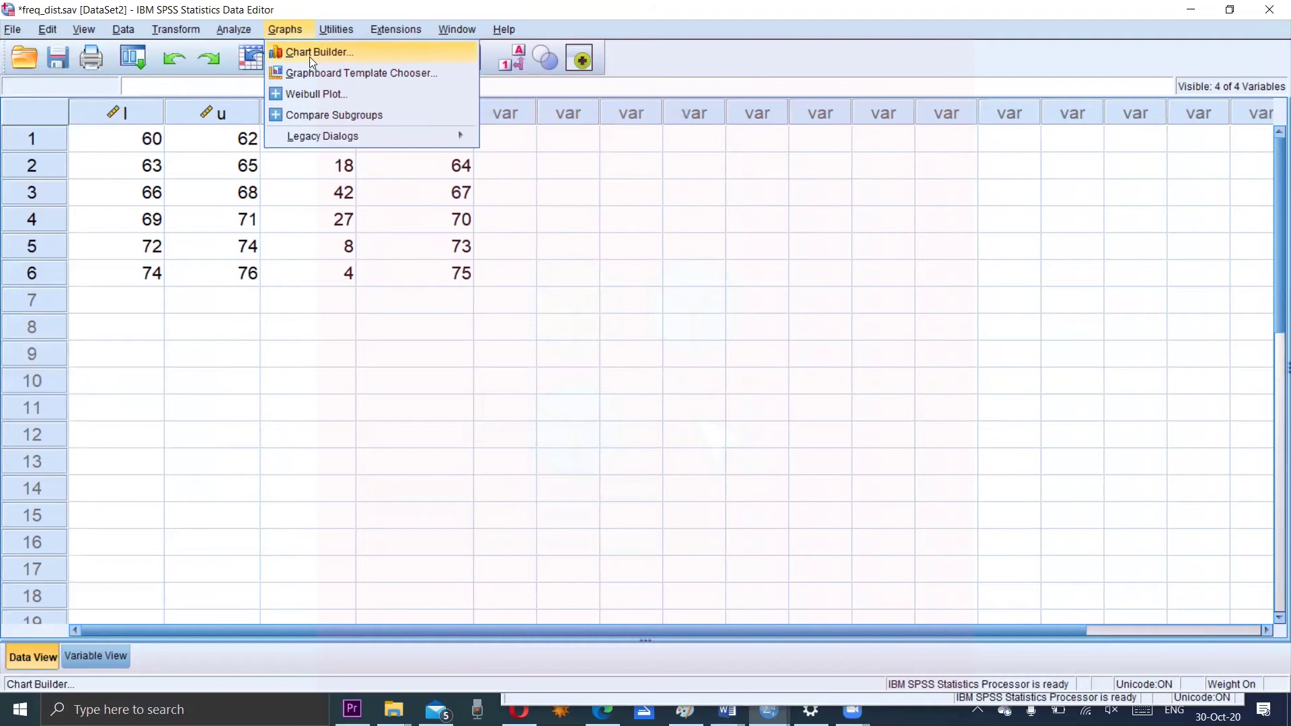
click(309, 56)
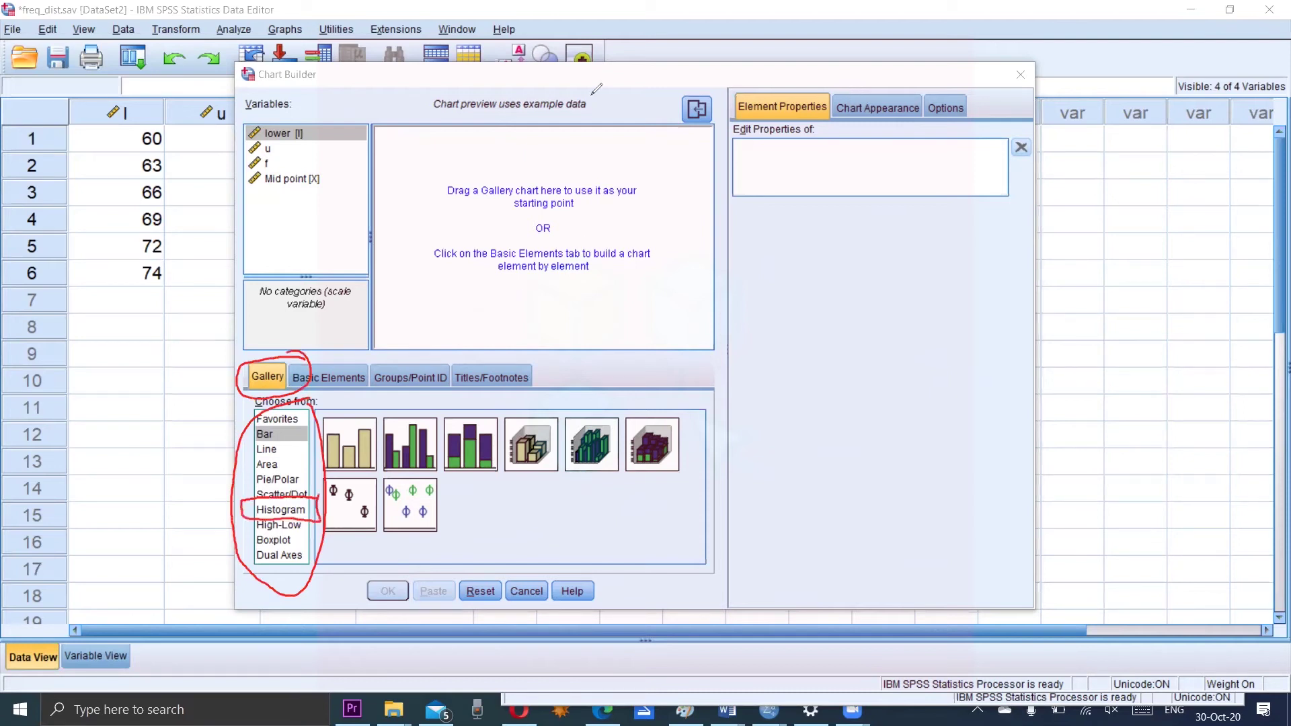
click(294, 513)
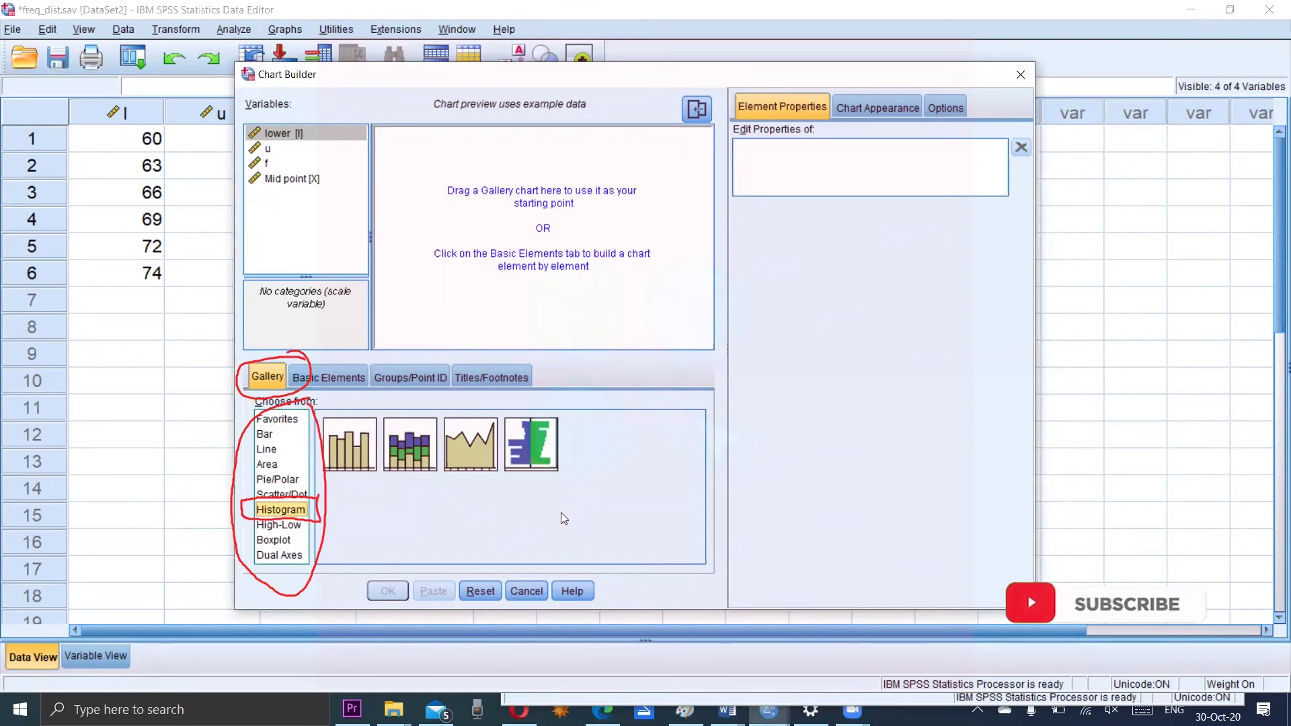
click(473, 444)
drag(475, 445, 531, 296)
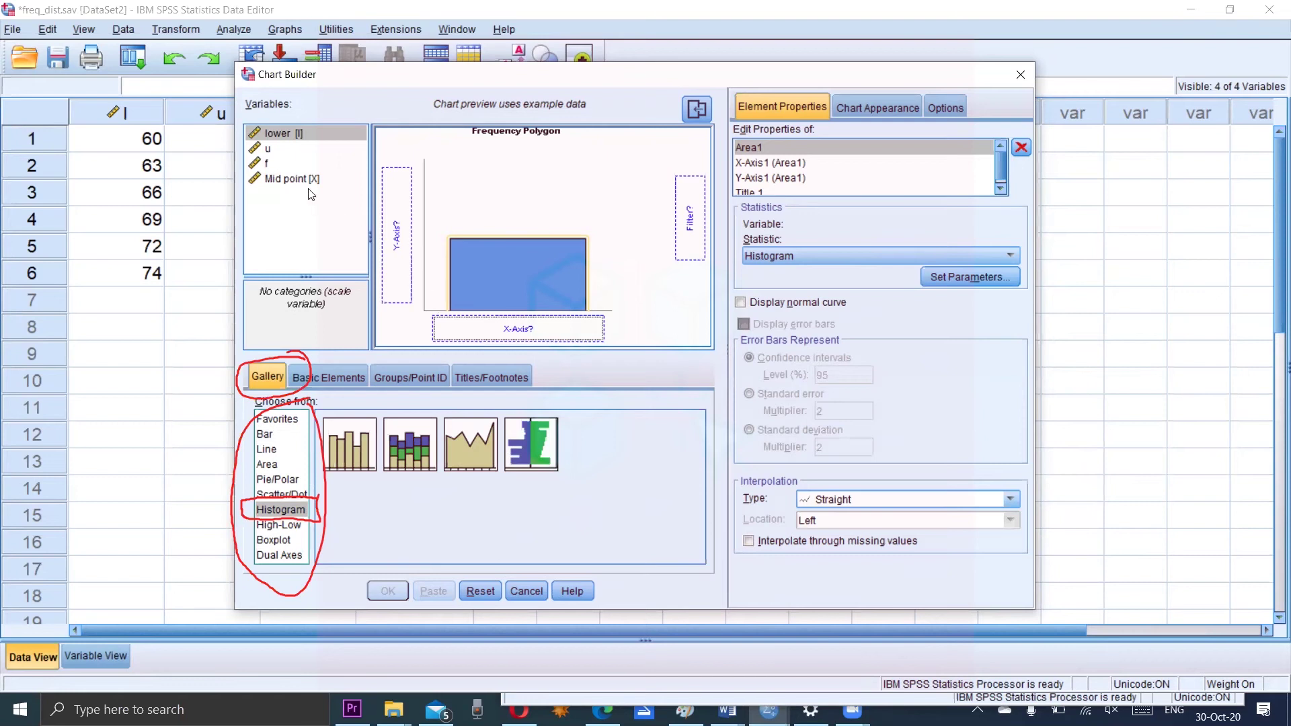
drag(306, 182, 456, 326)
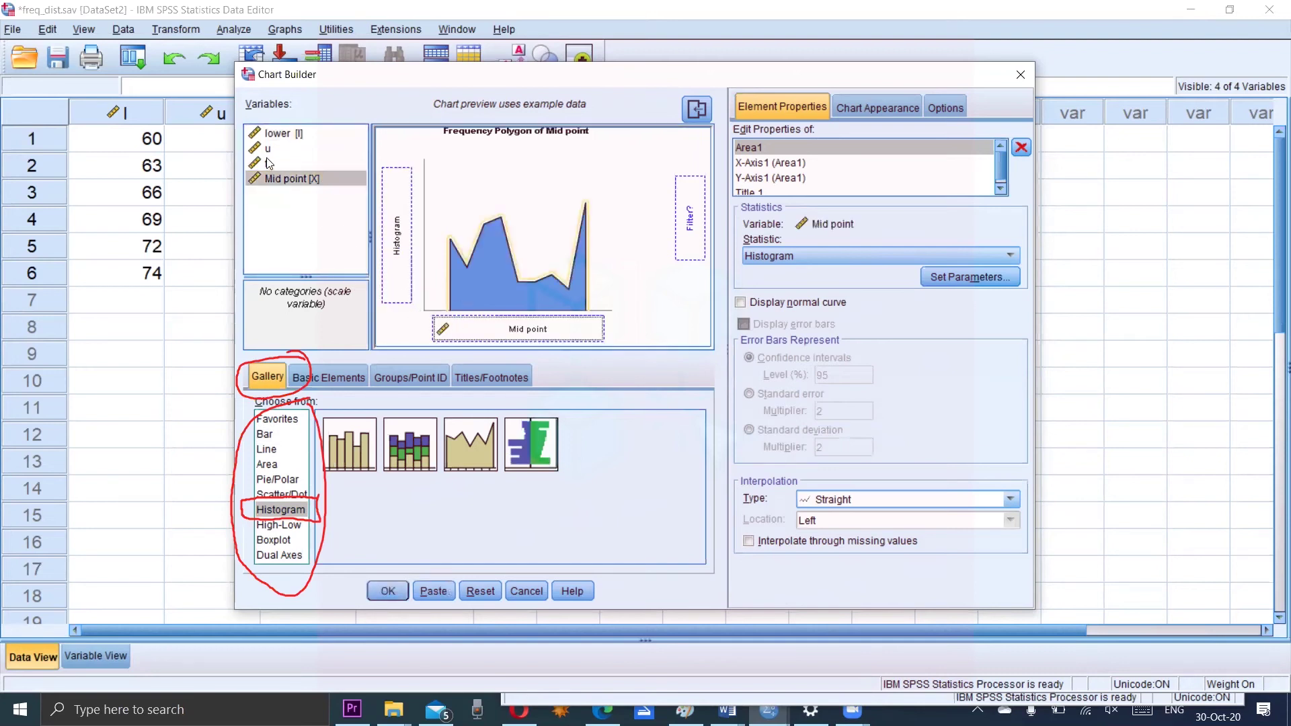
drag(267, 162, 388, 236)
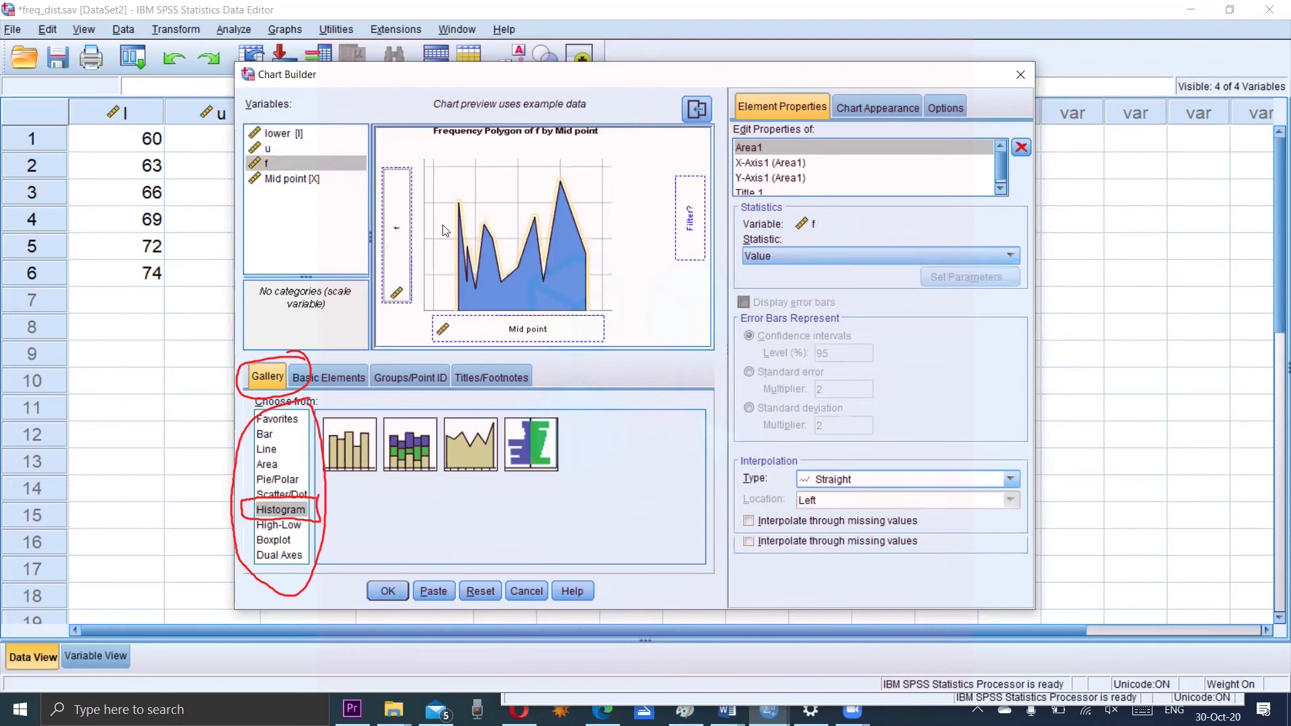
Generate the 'Frequency Polygon of f by Mid point' chart and bring the whole chart into view.
click(388, 593)
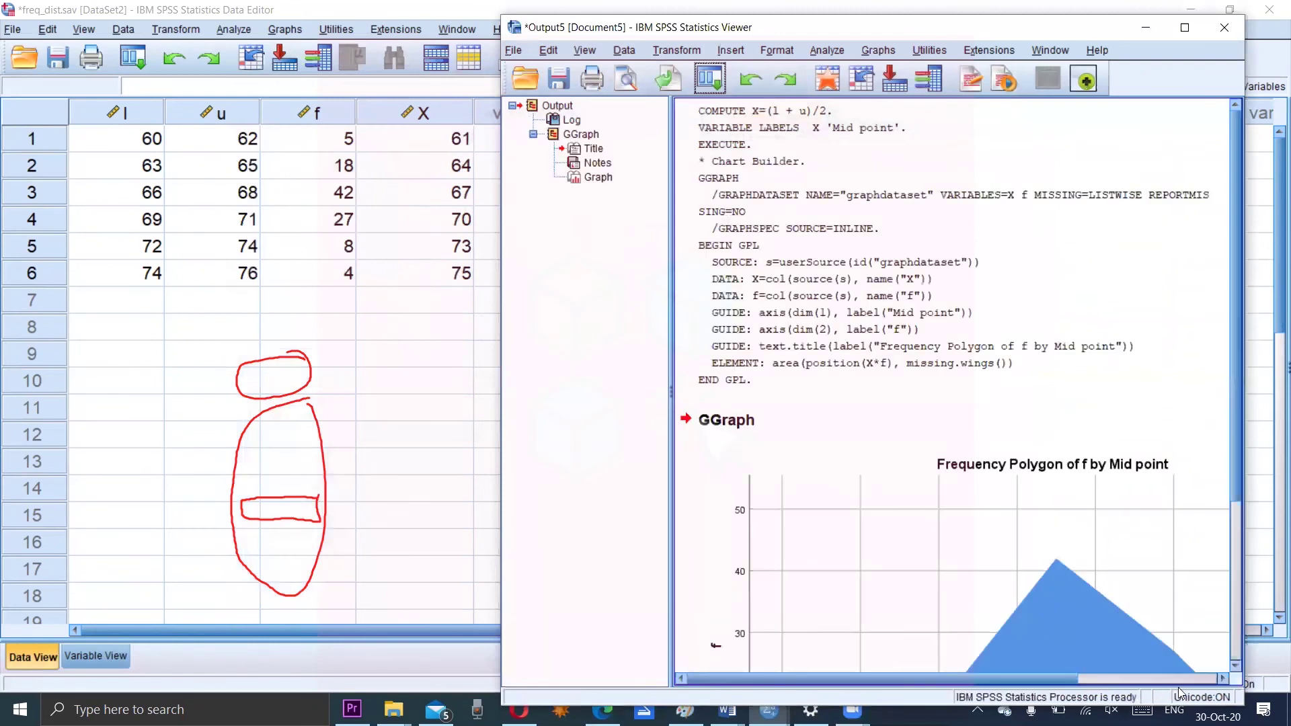
click(1235, 666)
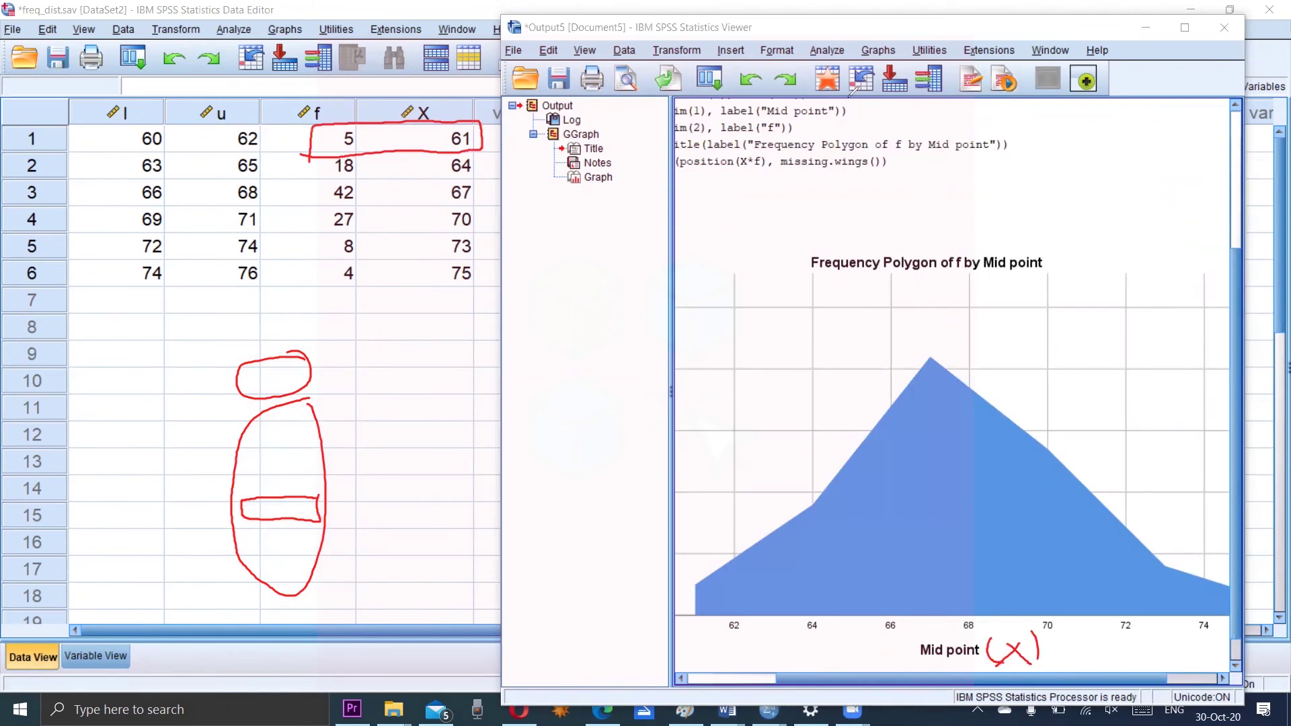
mouse_move(701, 624)
mouse_down()
mouse_move(702, 641)
mouse_move(712, 632)
mouse_up()
drag(714, 584, 673, 581)
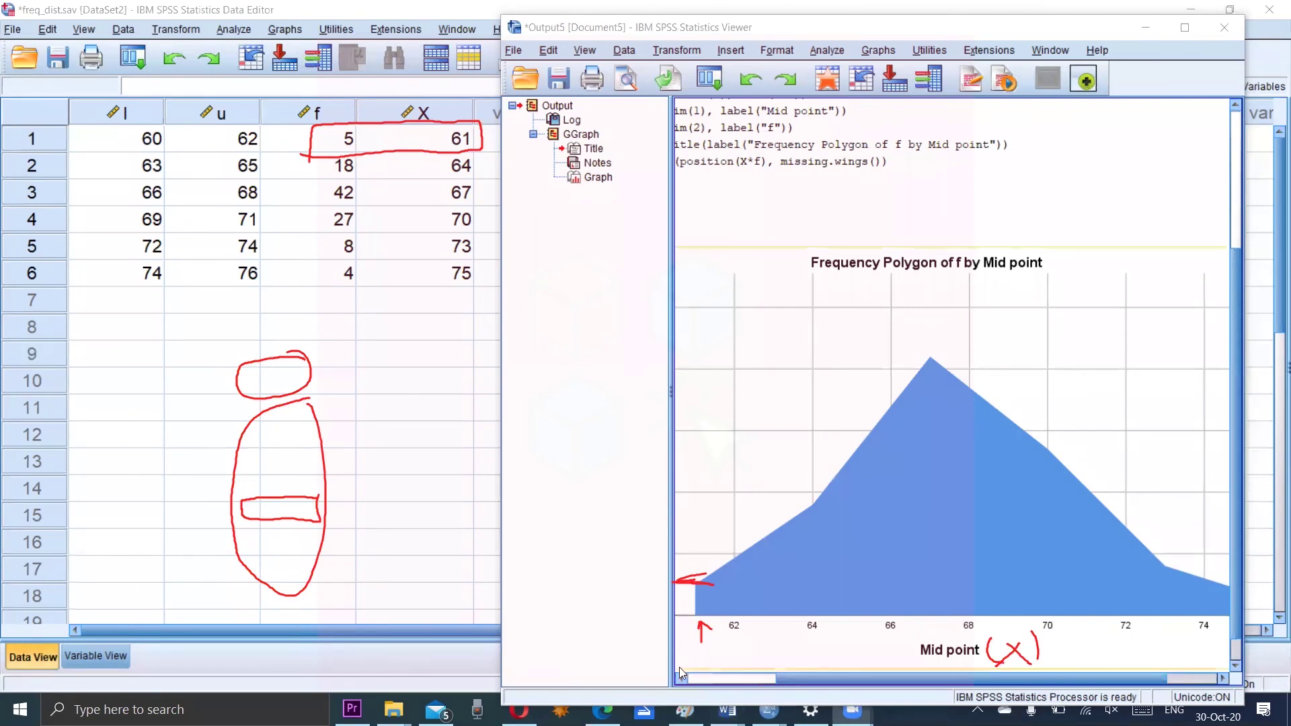
drag(712, 585, 813, 580)
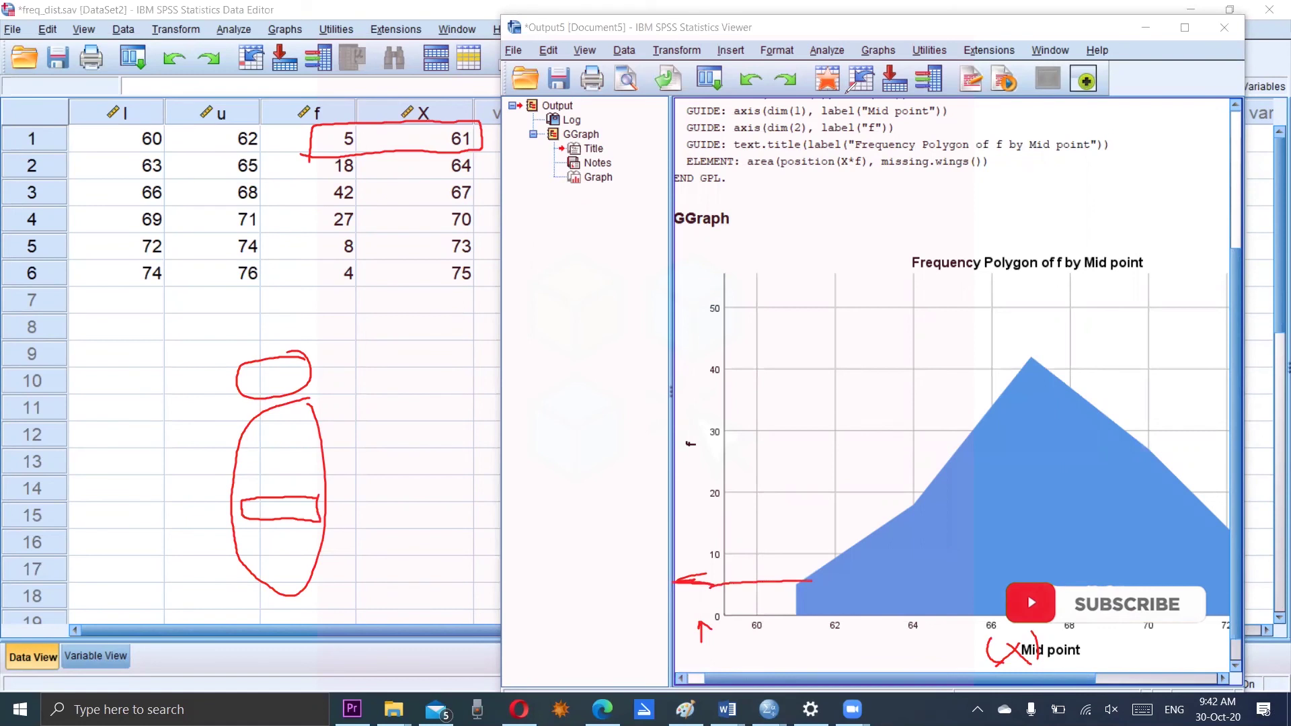
drag(304, 173, 483, 173)
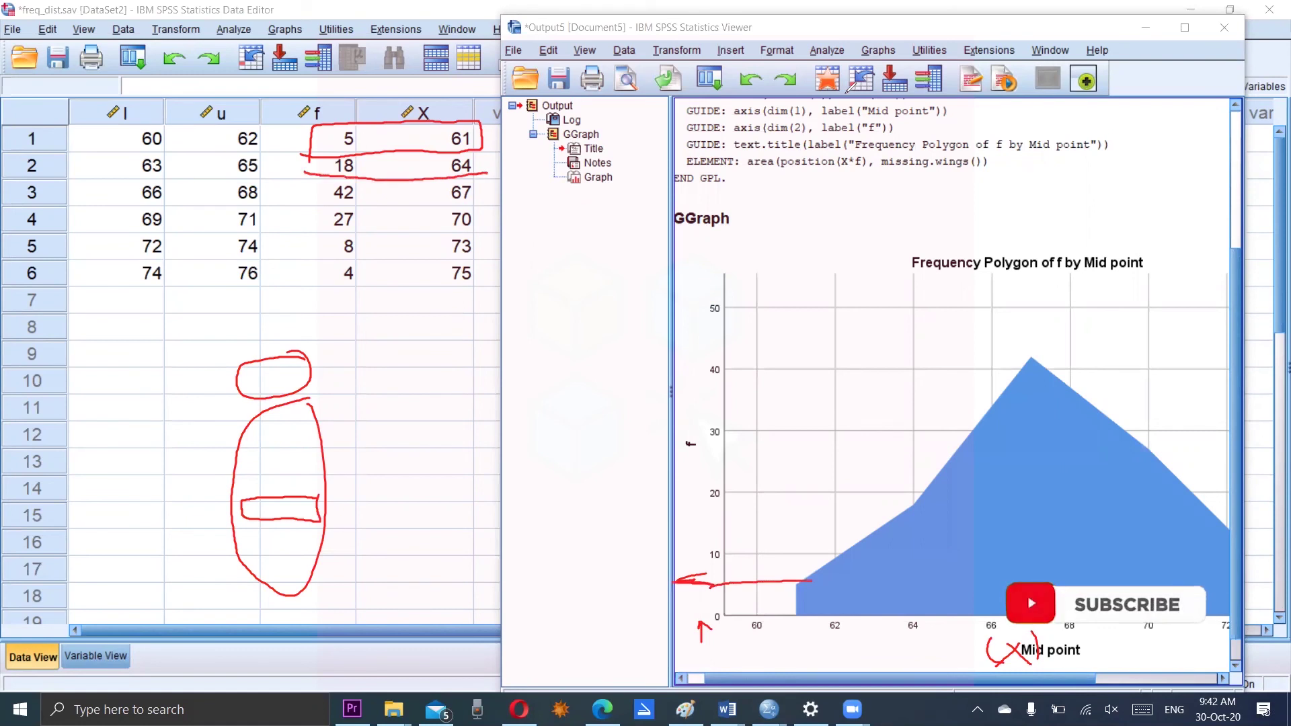
mouse_move(917, 607)
mouse_down()
mouse_move(922, 504)
mouse_move(728, 511)
mouse_up()
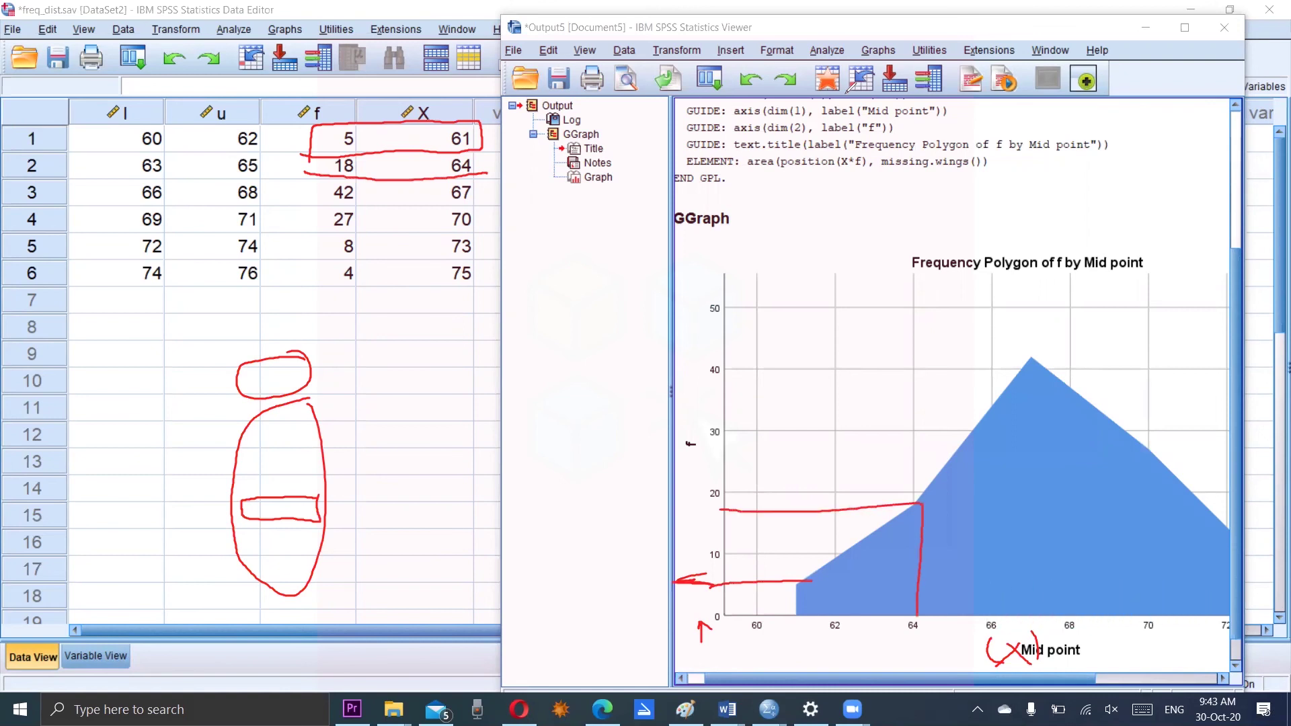
drag(480, 209, 325, 206)
mouse_move(1030, 611)
mouse_down()
mouse_move(1030, 368)
mouse_move(675, 352)
mouse_up()
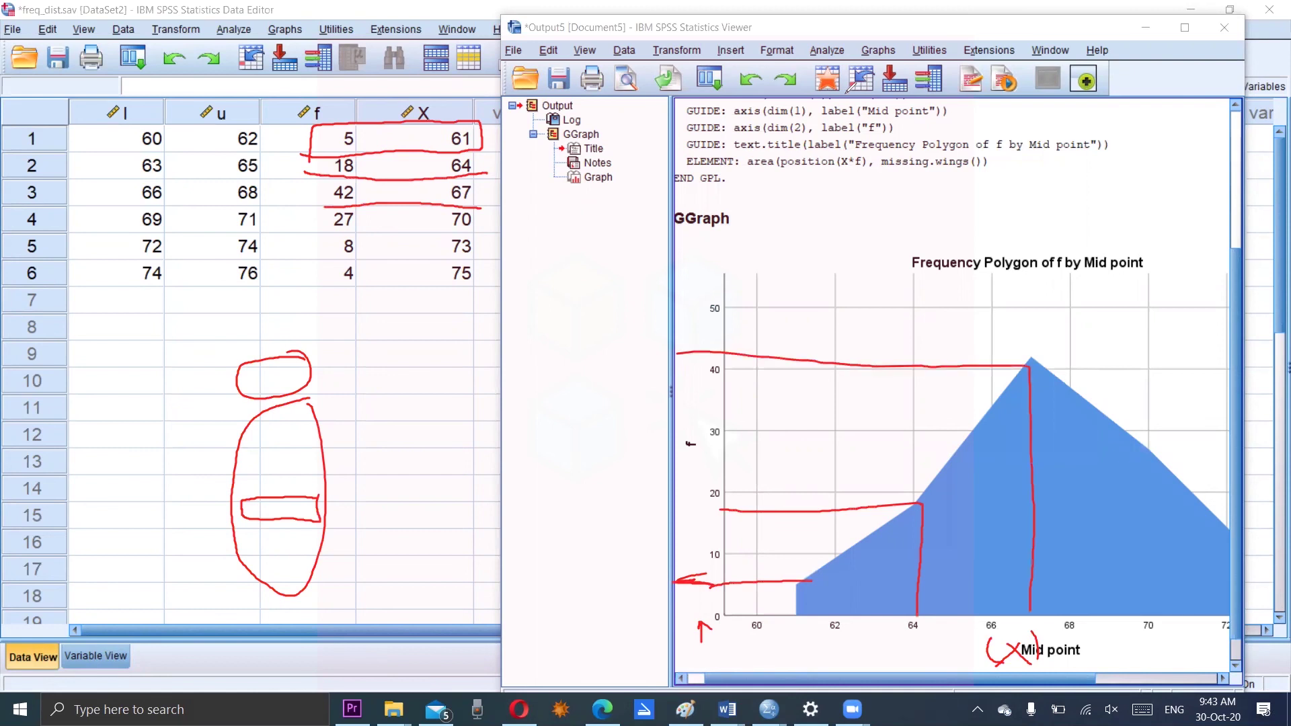